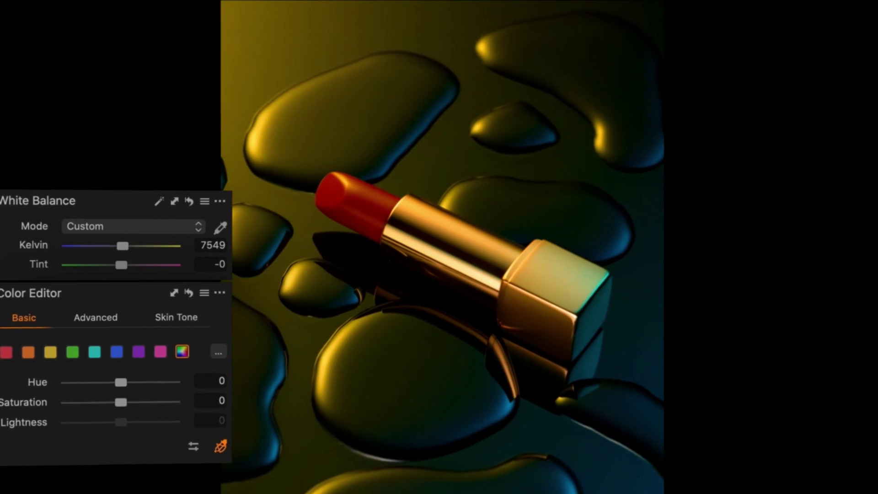
# Warm the lipstick photo's white balance and shift its yellow tones toward green.
pyautogui.click(265, 188)
pyautogui.moveTo(122, 382); pyautogui.dragTo(150, 400)
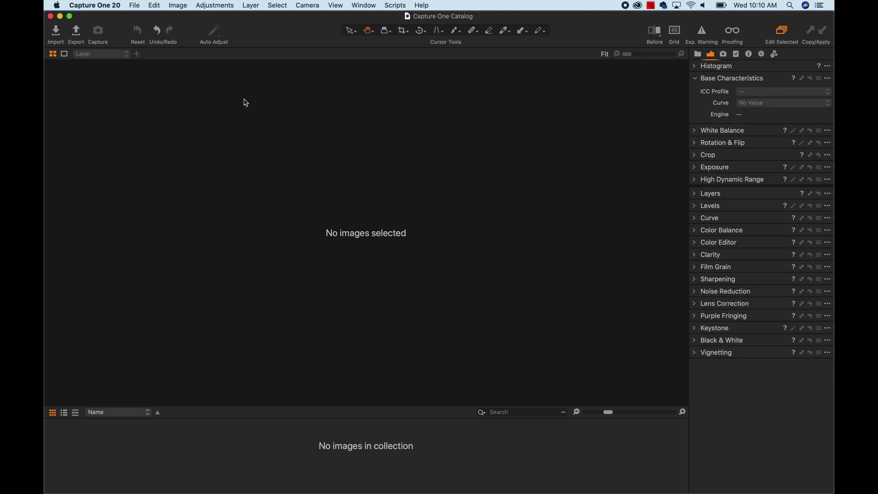
# Import _DSF9954, _DSF9957 and _DSF9958 from Fuji XE1 Files, then view _DSF9957.
pyautogui.click(138, 4)
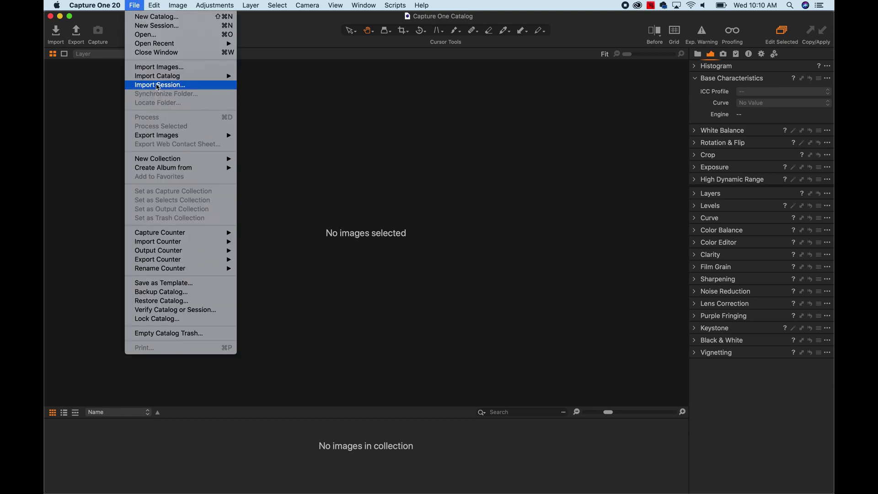
pyautogui.click(156, 69)
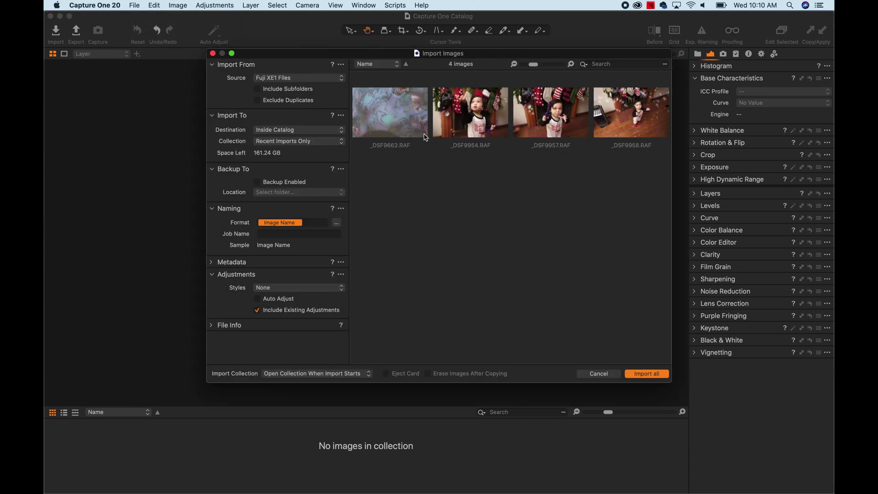
pyautogui.click(458, 135)
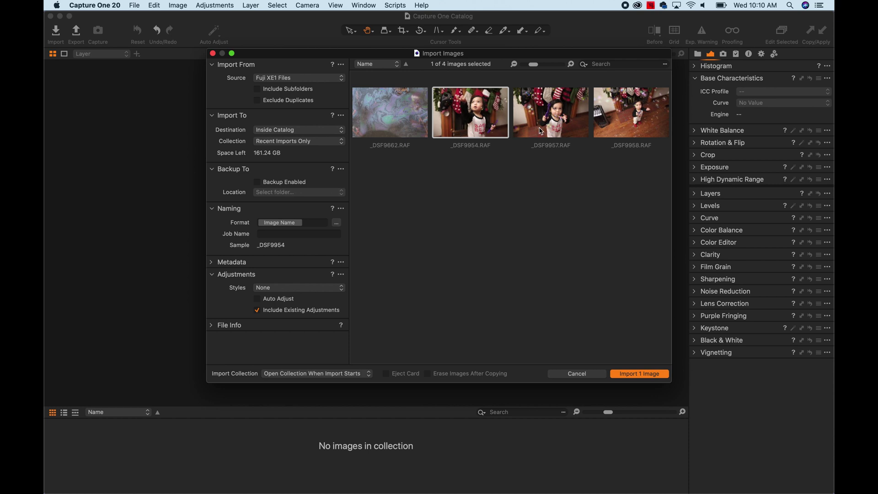
pyautogui.click(557, 127)
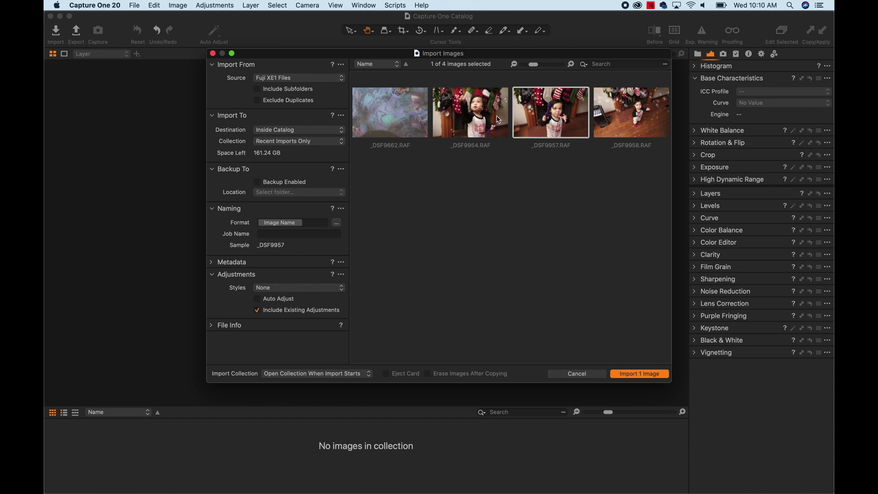
pyautogui.click(473, 115)
pyautogui.keyDown('shift'); pyautogui.click(658, 130); pyautogui.keyUp('shift')
pyautogui.click(639, 374)
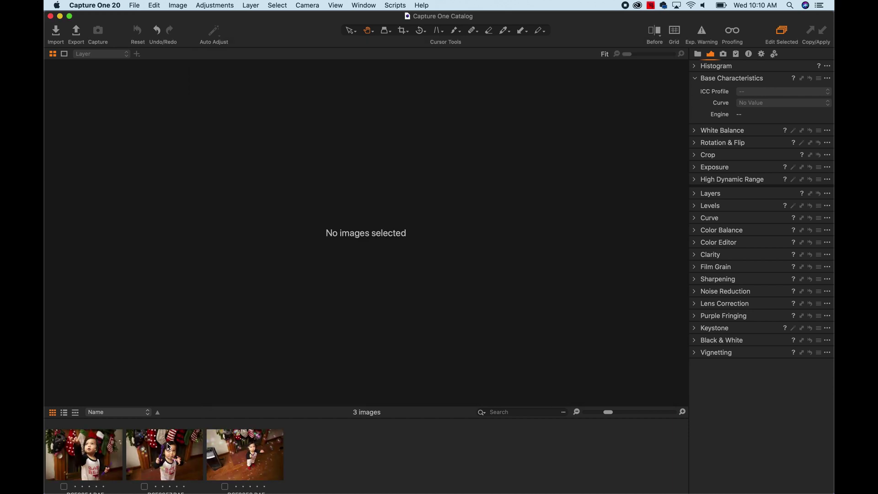
pyautogui.click(168, 446)
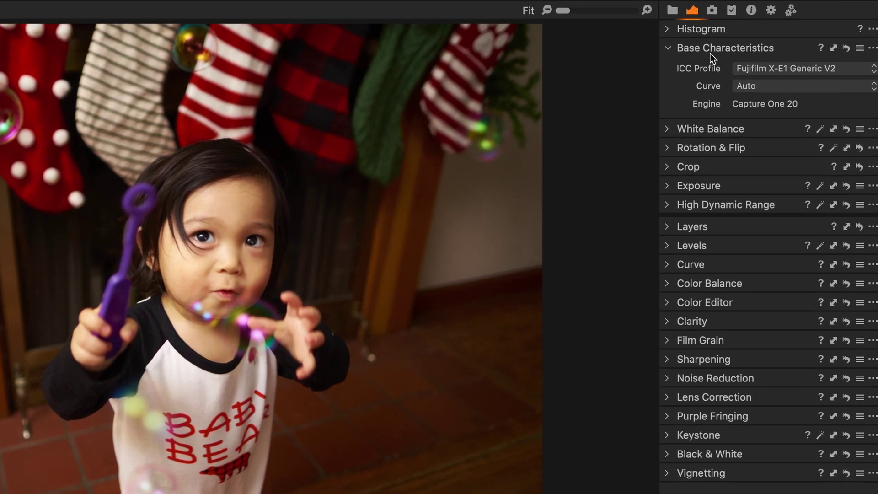
# Review _DSF9957's base curve options, leaving it on Auto, then switch to the App Store.
pyautogui.click(738, 87)
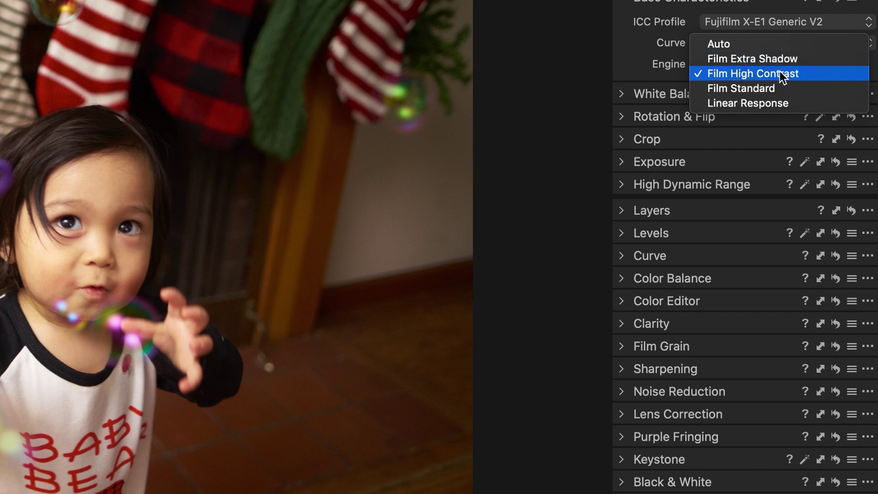
pyautogui.press('Escape')
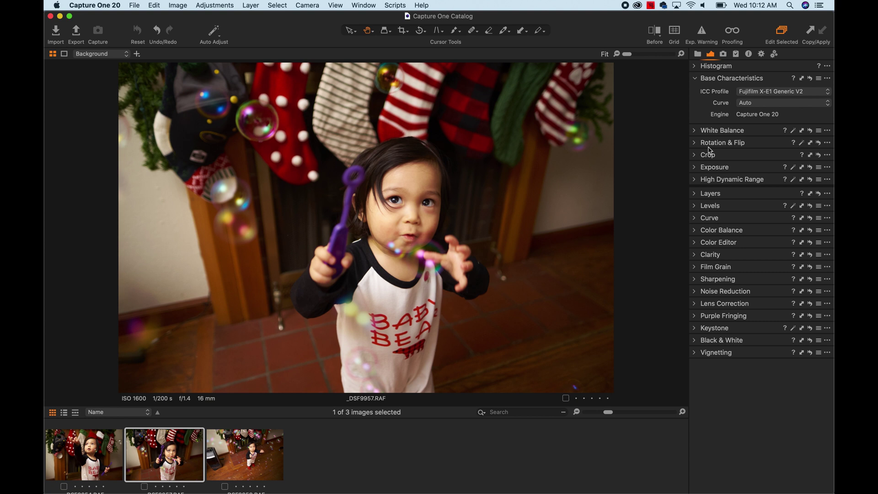
pyautogui.click(440, 481)
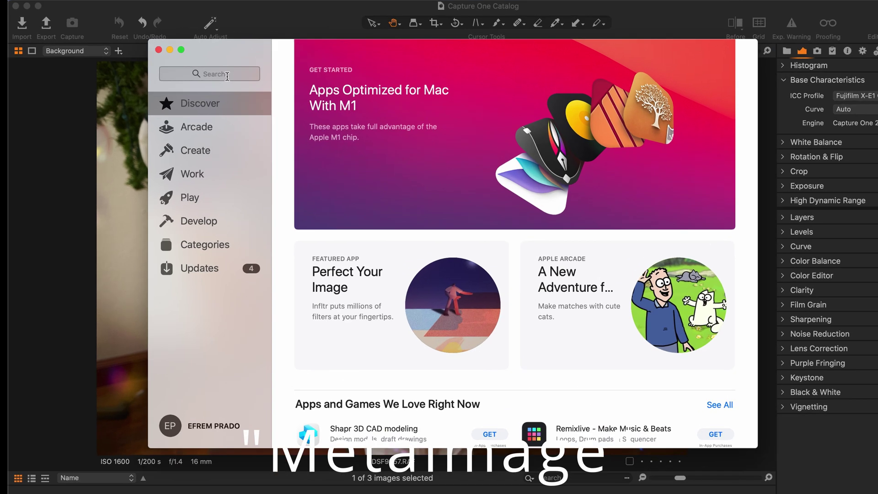
# Search the App Store for 'Metaimage', then launch the installed MetaImage app.
pyautogui.click(227, 75)
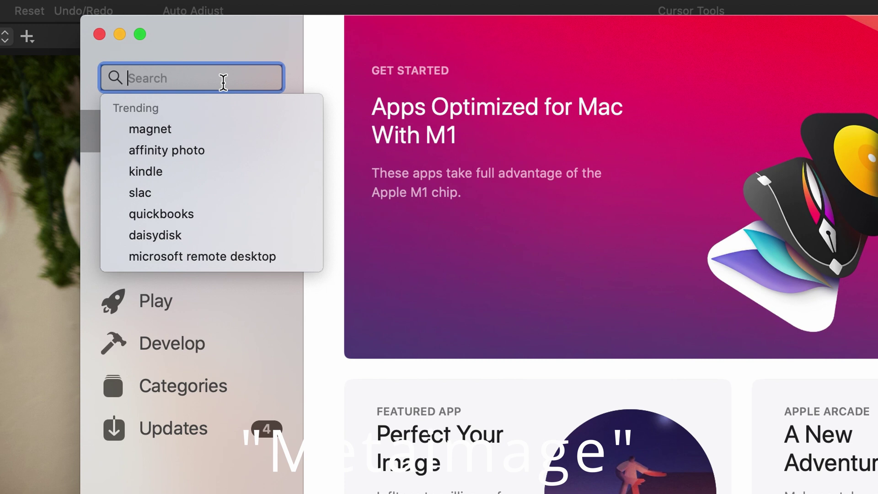
pyautogui.write('Meta')
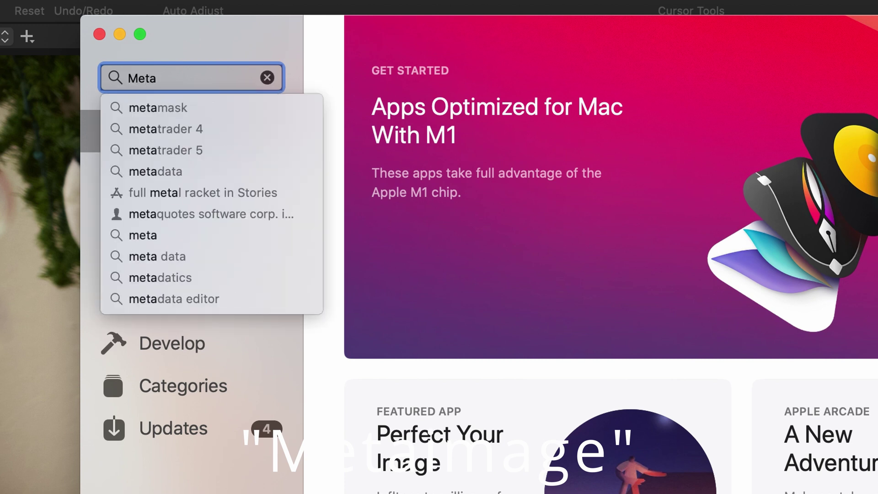
pyautogui.write('image')
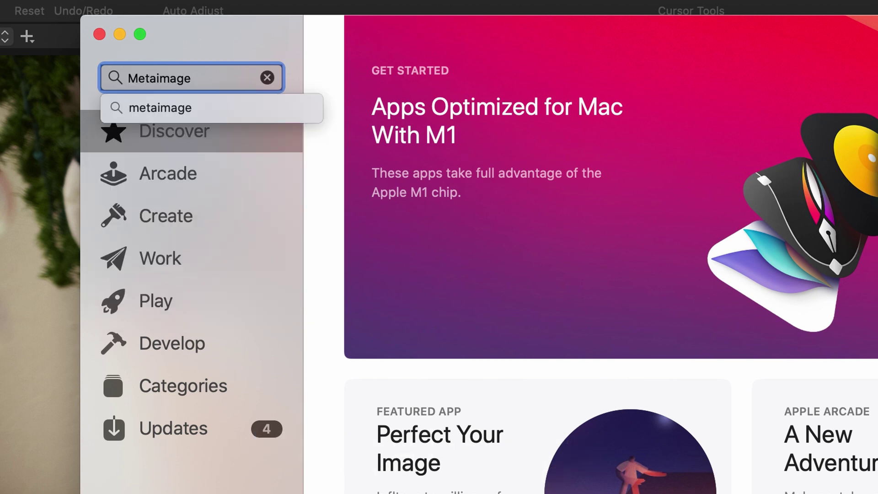
pyautogui.press('Return')
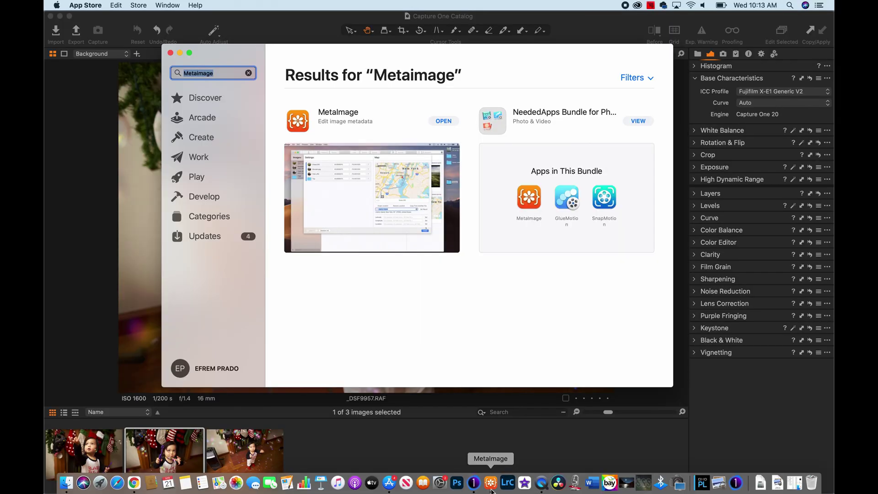
pyautogui.click(490, 478)
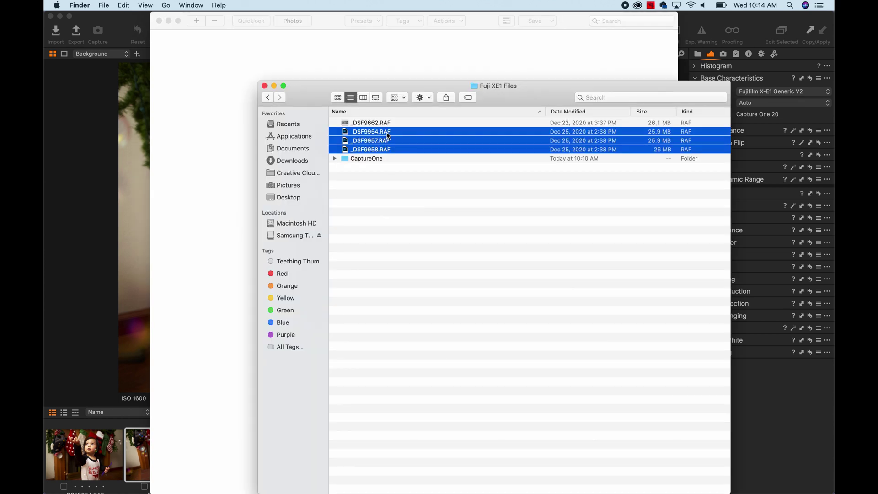
# Drag the three RAF files into MetaImage's Files list and close the Finder window.
pyautogui.moveTo(388, 136); pyautogui.dragTo(372, 20)
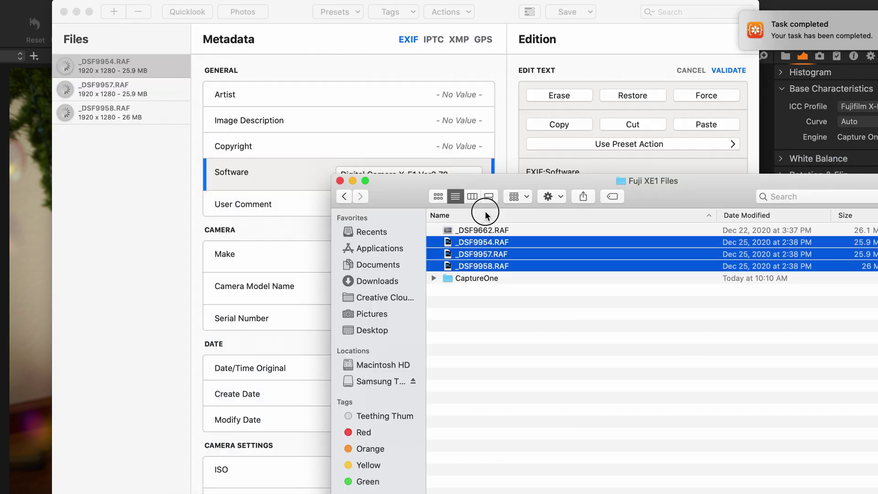
pyautogui.moveTo(436, 185); pyautogui.dragTo(650, 231)
pyautogui.click(553, 231)
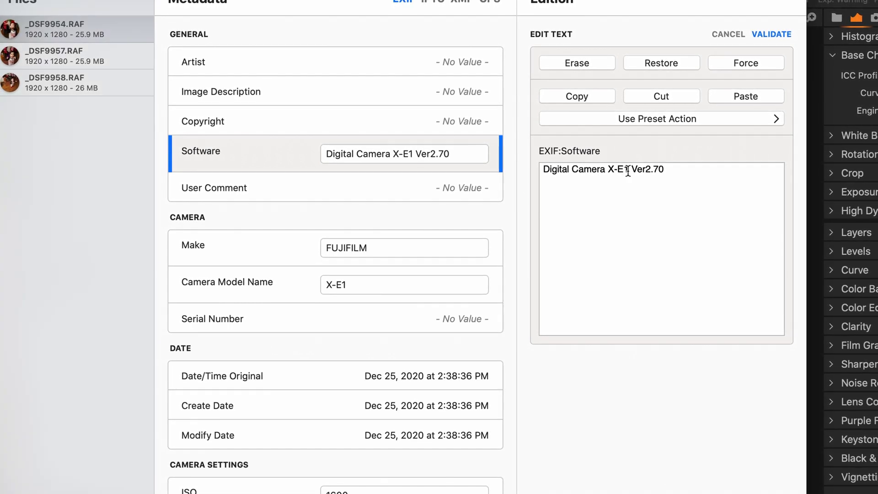
# Edit _DSF9954's Software value to 'Digital Camera X-T4 Ver1.00'.
pyautogui.click(628, 171)
pyautogui.press('BackSpace')
pyautogui.press('BackSpace')
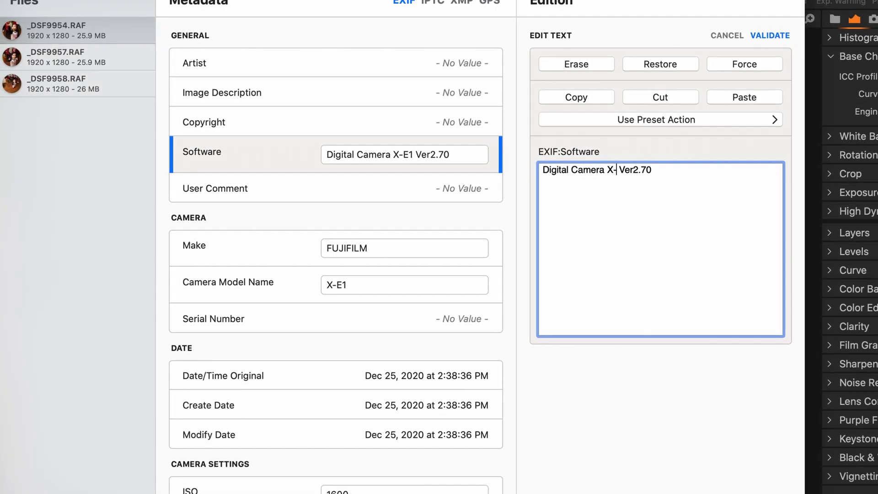
pyautogui.write('T4')
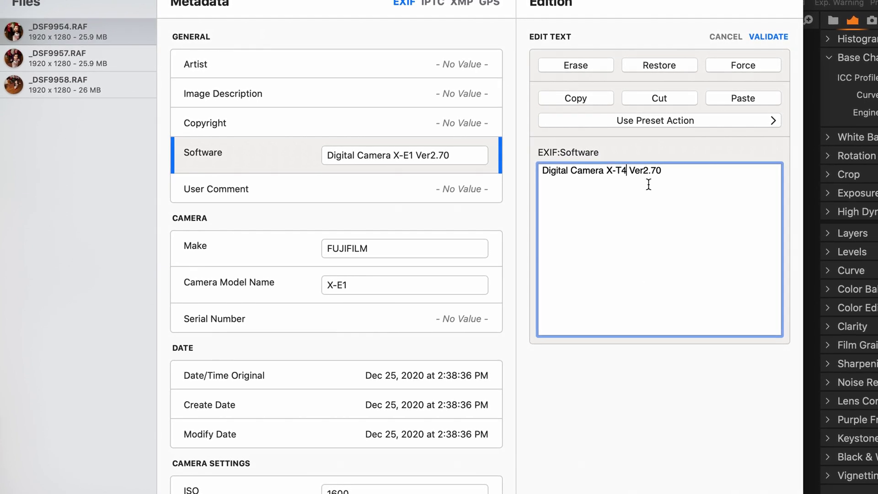
pyautogui.press('Right')
pyautogui.press('Right')
pyautogui.press('Right')
pyautogui.press('Right')
pyautogui.press('Right')
pyautogui.press('BackSpace')
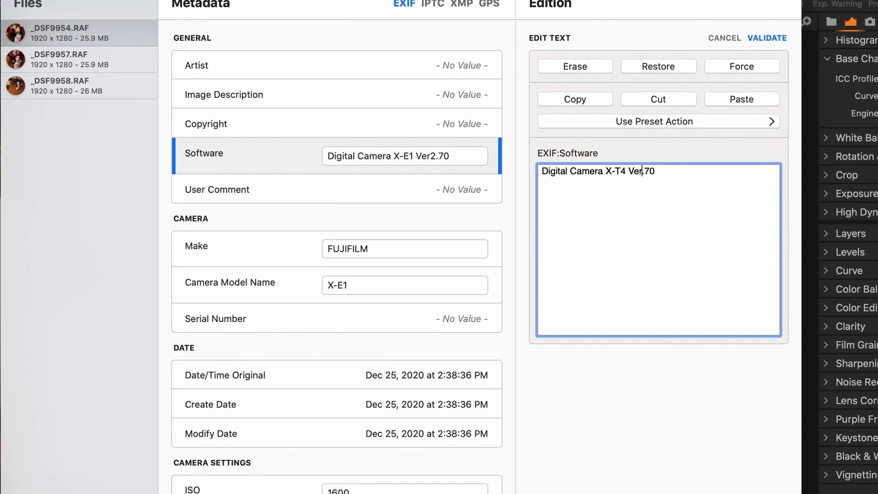
pyautogui.write('1')
pyautogui.click(649, 171)
pyautogui.press('Delete')
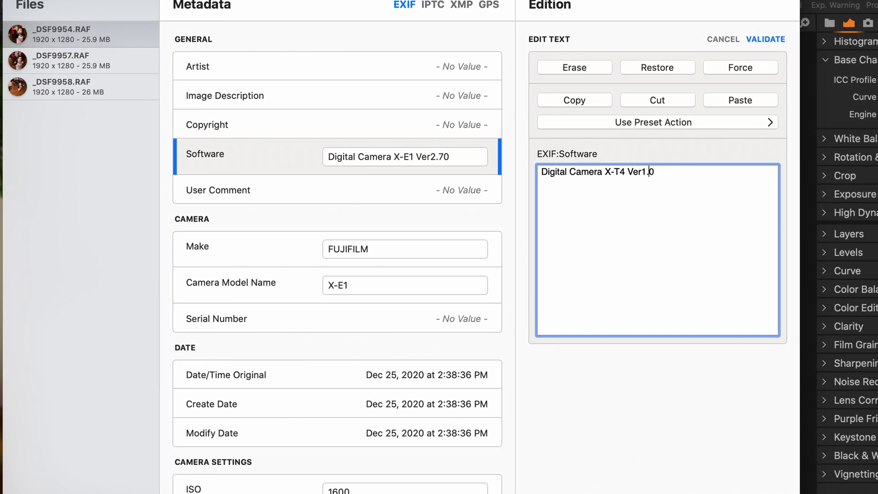
pyautogui.write('0')
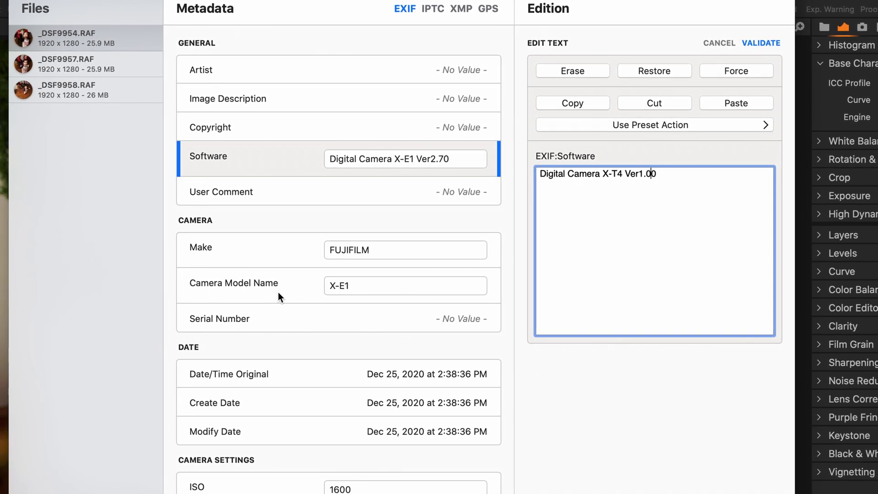
# Change _DSF9954's Camera Model Name from X-E1 to X-T4.
pyautogui.click(405, 289)
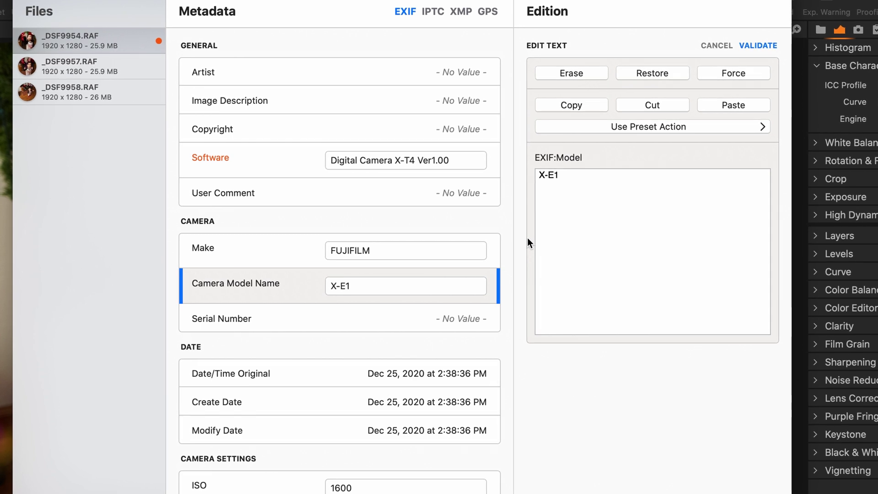
pyautogui.click(561, 177)
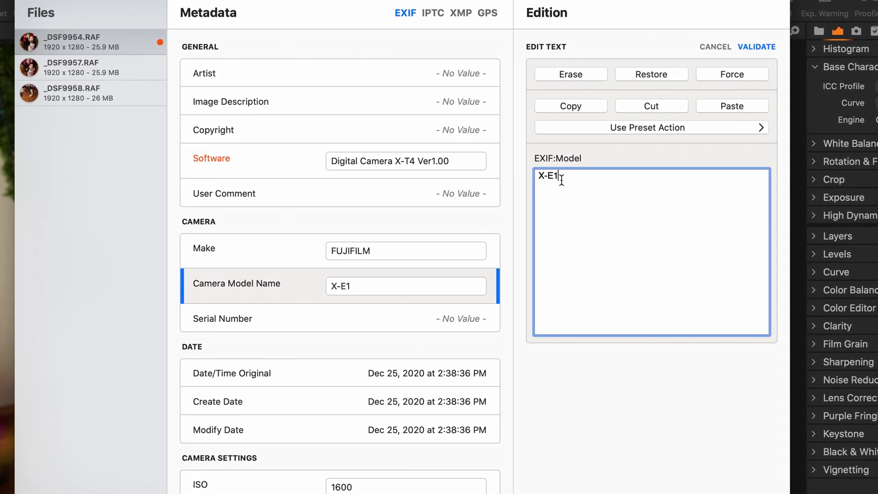
pyautogui.press('BackSpace')
pyautogui.press('BackSpace')
pyautogui.write('T4')
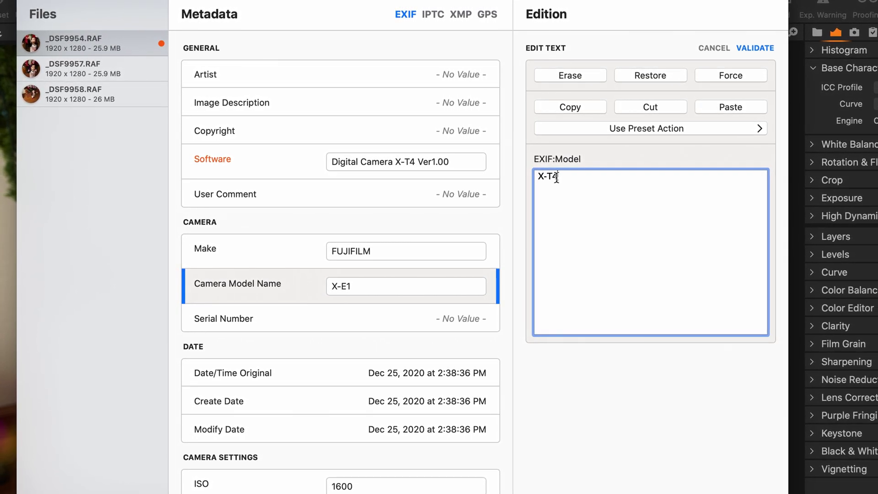
pyautogui.click(284, 164)
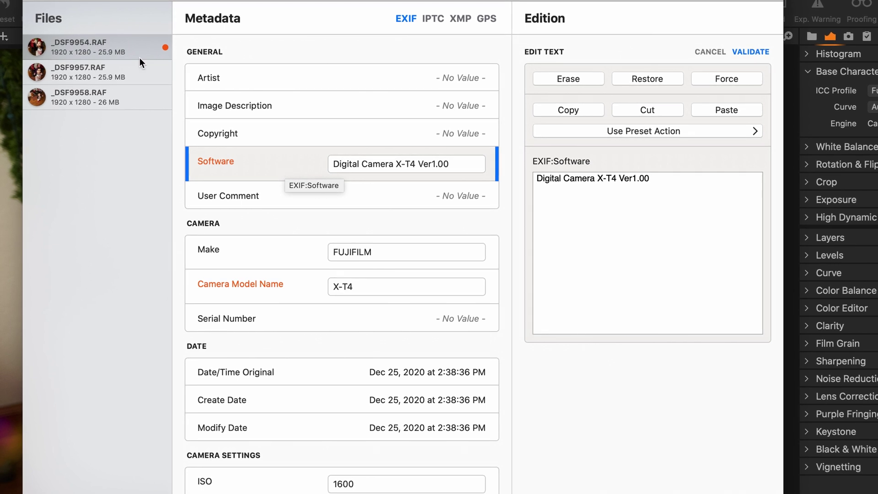
pyautogui.click(111, 49)
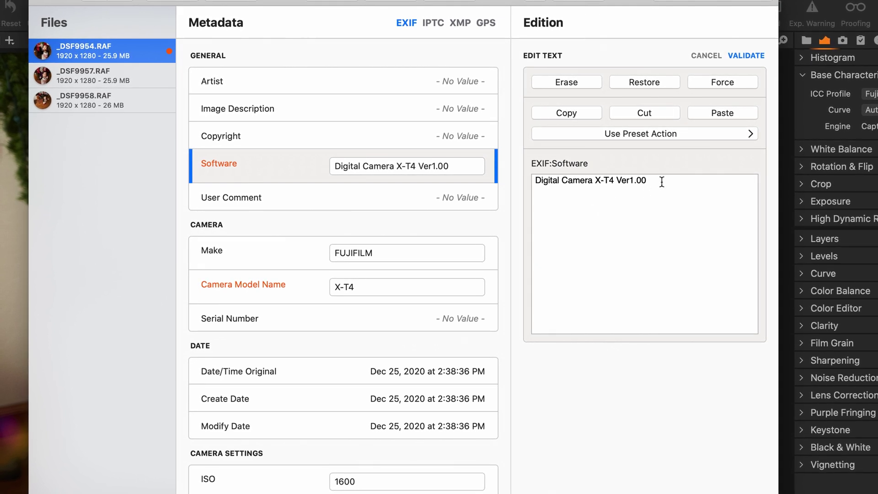
pyautogui.moveTo(661, 182); pyautogui.dragTo(583, 163)
pyautogui.press('super+c')
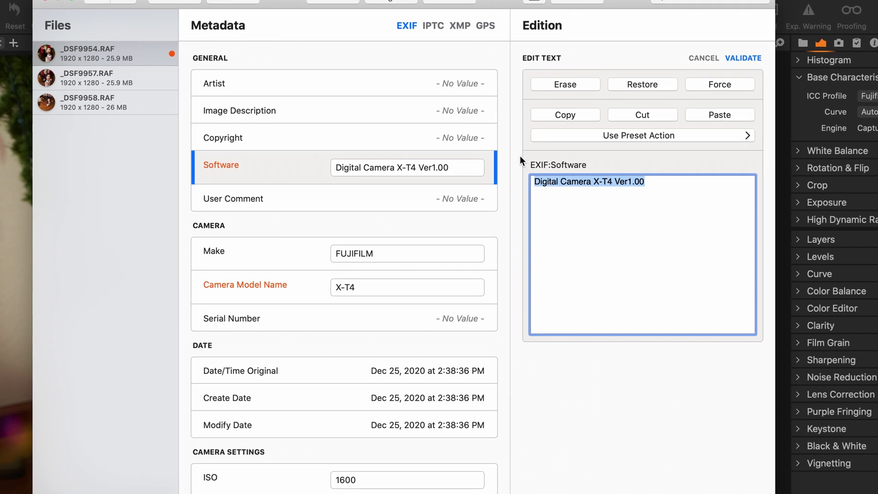
pyautogui.click(120, 53)
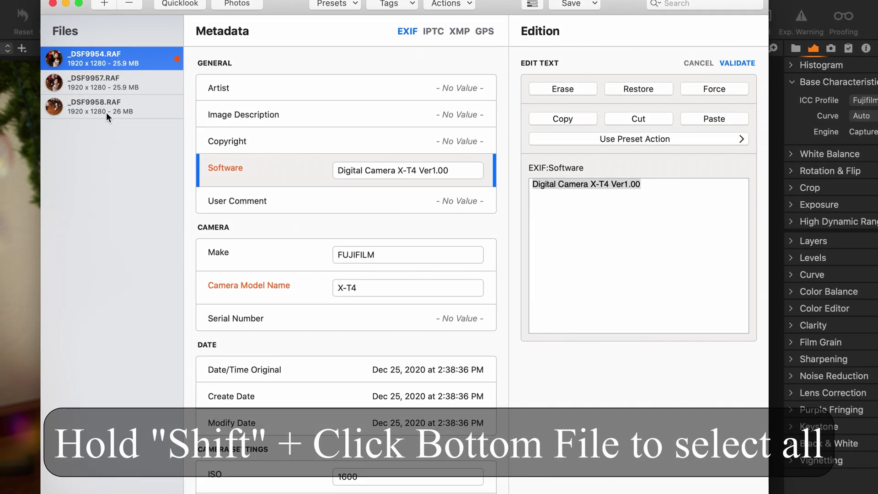
# Select all three RAF files and paste 'Digital Camera X-T4 Ver1.00' as their Software value.
pyautogui.keyDown('shift'); pyautogui.click(107, 112); pyautogui.keyUp('shift')
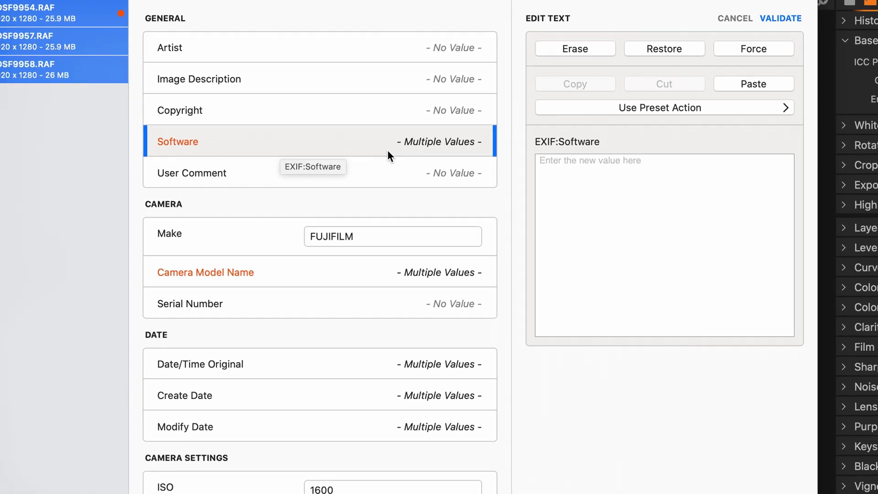
pyautogui.click(578, 182)
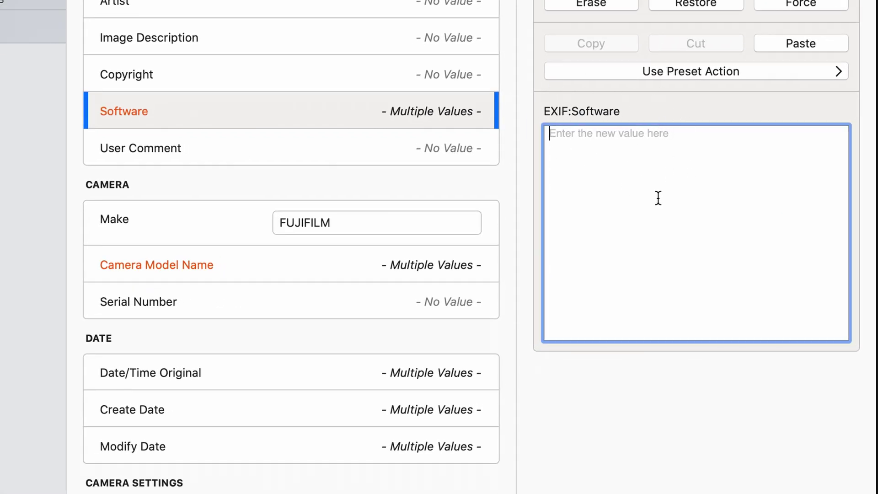
pyautogui.press('super+v')
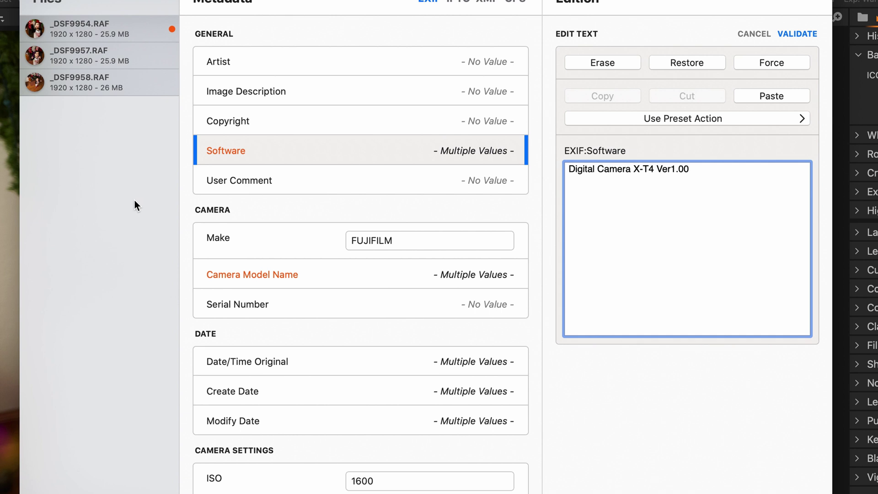
pyautogui.click(135, 200)
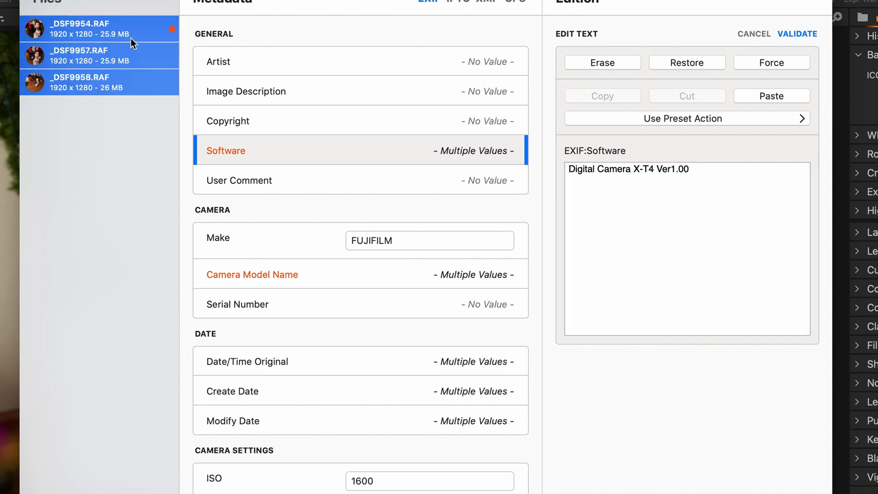
# Compare each file's metadata, then select _DSF9954's 'X-T4' Camera Model Name text.
pyautogui.click(104, 29)
pyautogui.click(92, 56)
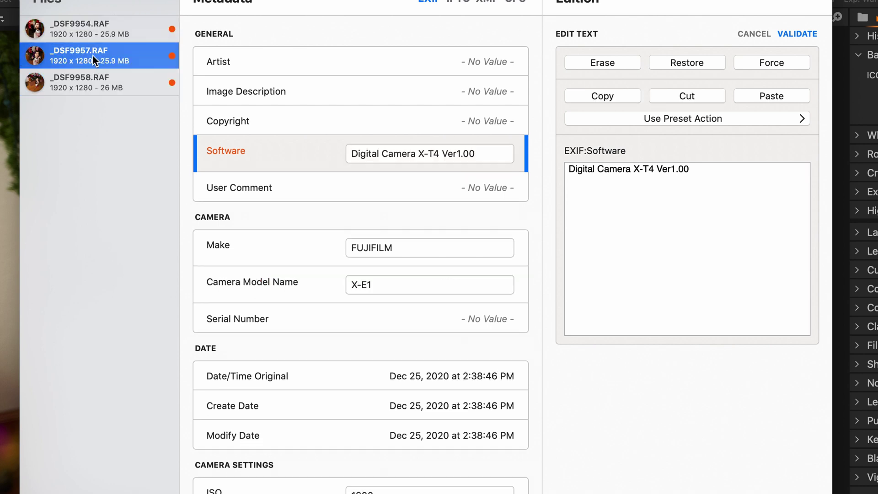
pyautogui.click(93, 78)
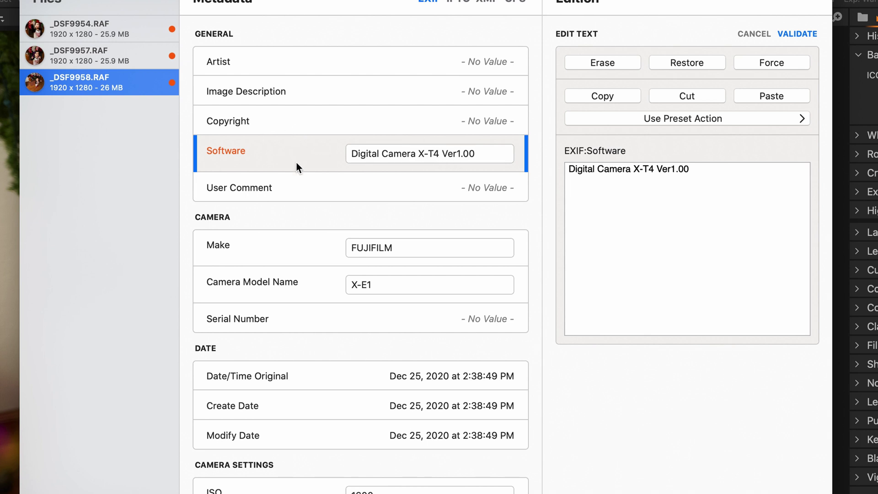
pyautogui.click(86, 61)
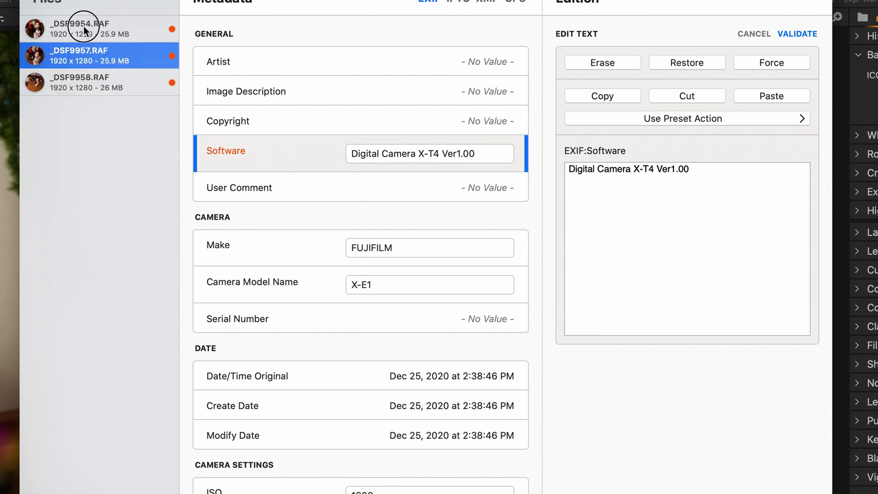
pyautogui.click(83, 26)
pyautogui.click(82, 51)
pyautogui.click(122, 29)
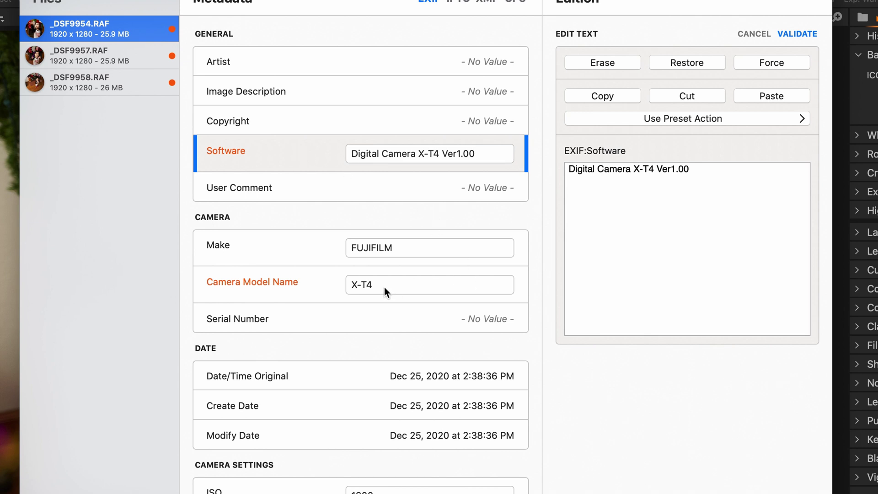
pyautogui.click(242, 282)
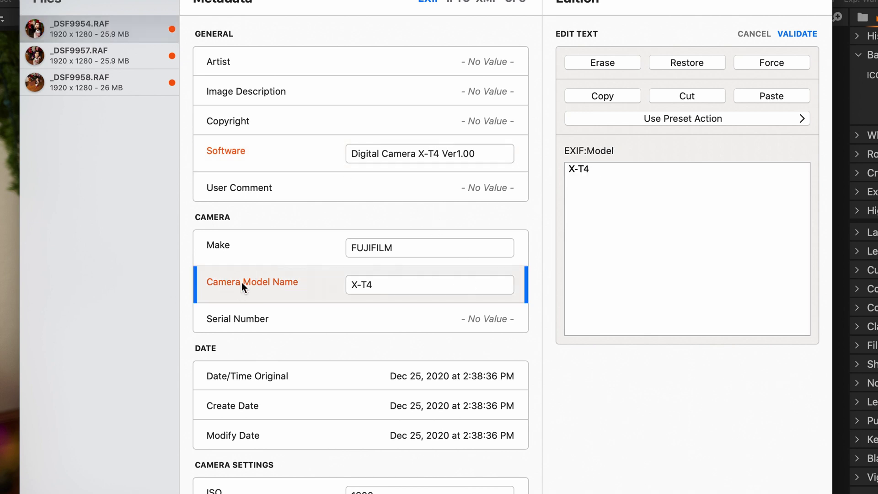
pyautogui.tripleClick(600, 175)
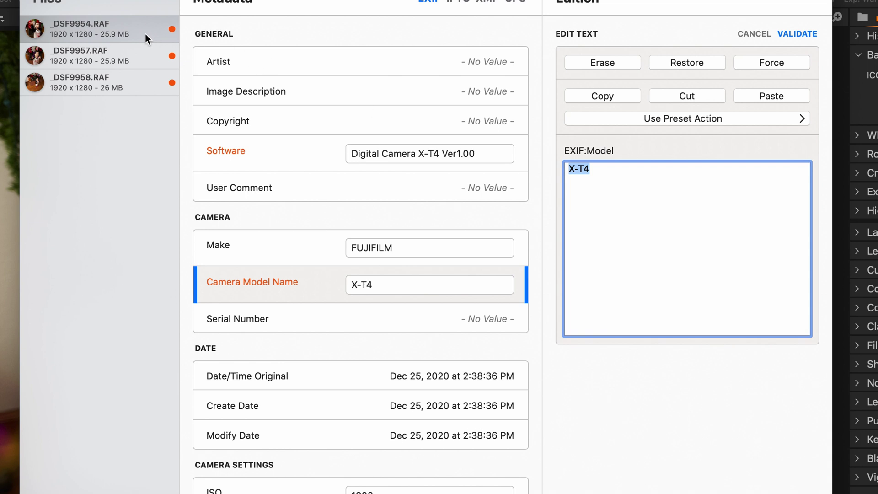
# Set Camera Model Name to X-T4 for all three files and verify _DSF9954 and _DSF9957.
pyautogui.click(100, 24)
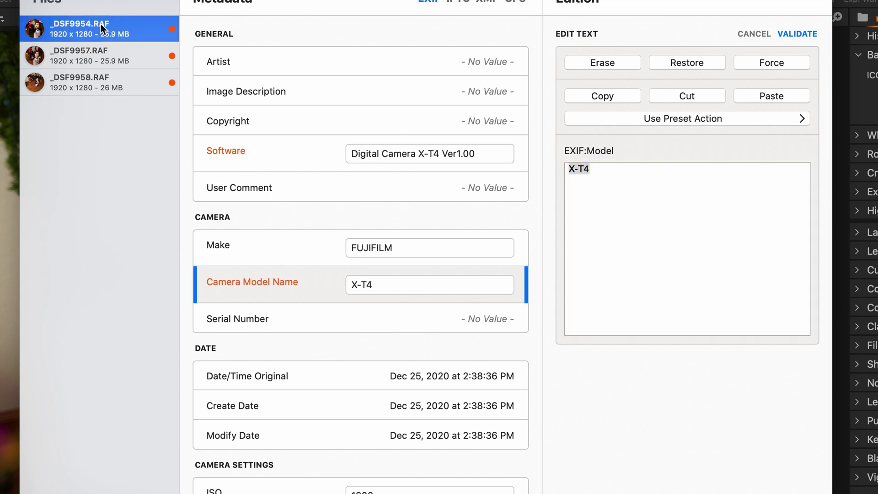
pyautogui.keyDown('shift'); pyautogui.click(97, 81); pyautogui.keyUp('shift')
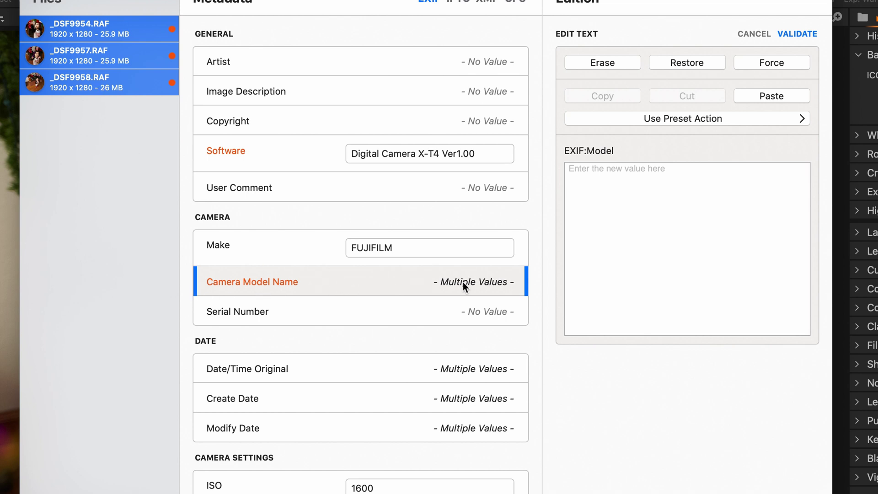
pyautogui.click(600, 184)
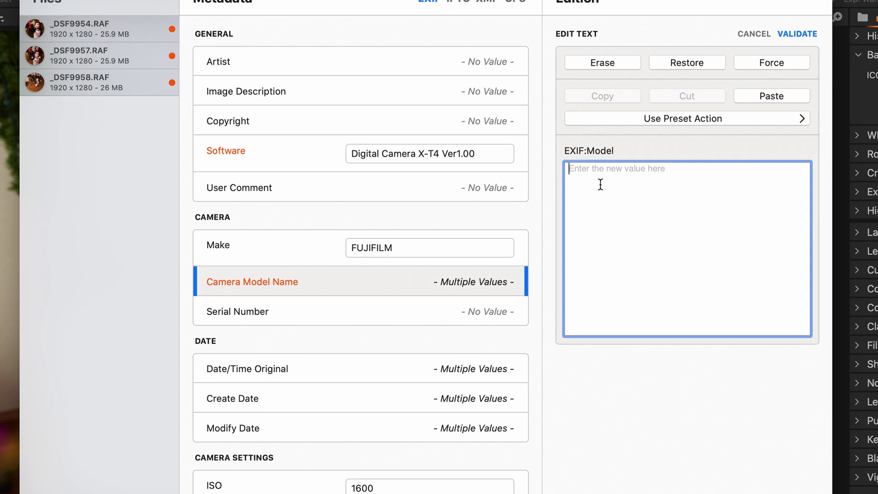
pyautogui.write('X-T4')
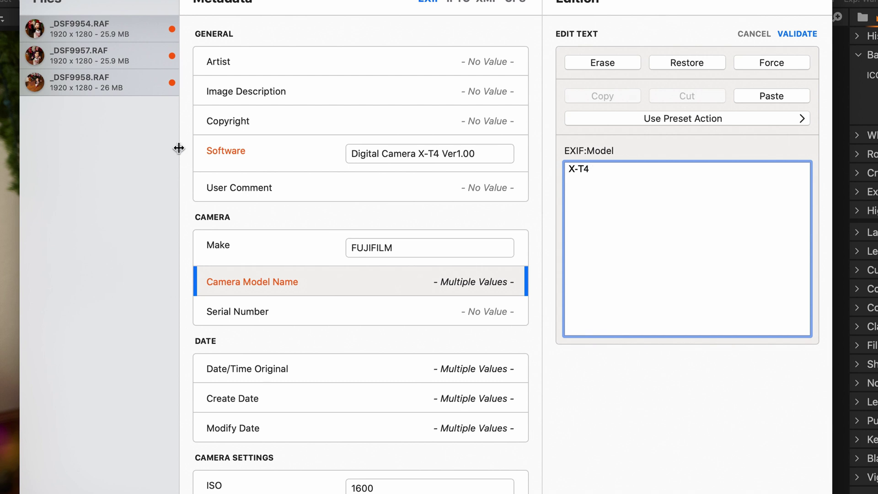
pyautogui.click(110, 175)
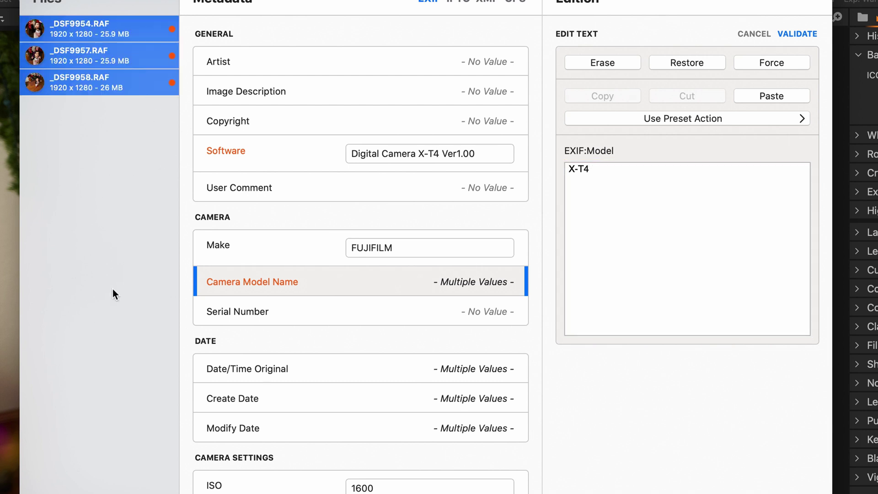
pyautogui.click(93, 30)
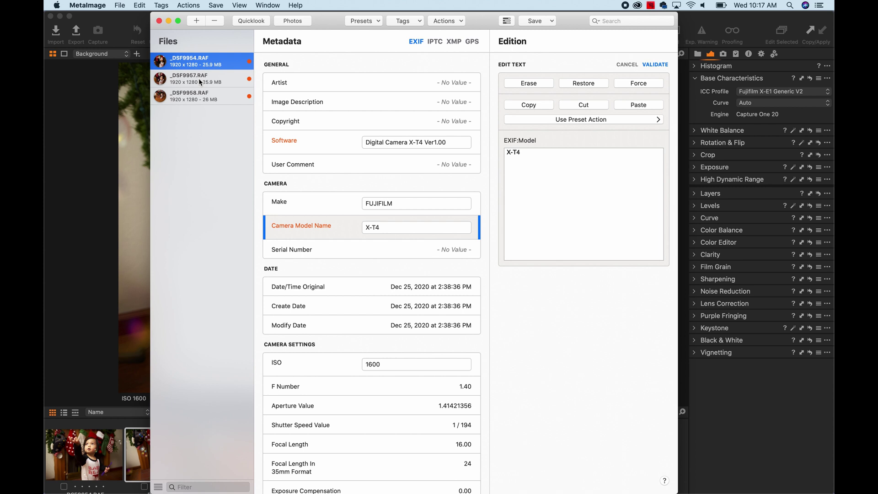
pyautogui.click(198, 78)
# Check _DSF9958, save all edited files, and return to Capture One.
pyautogui.click(198, 95)
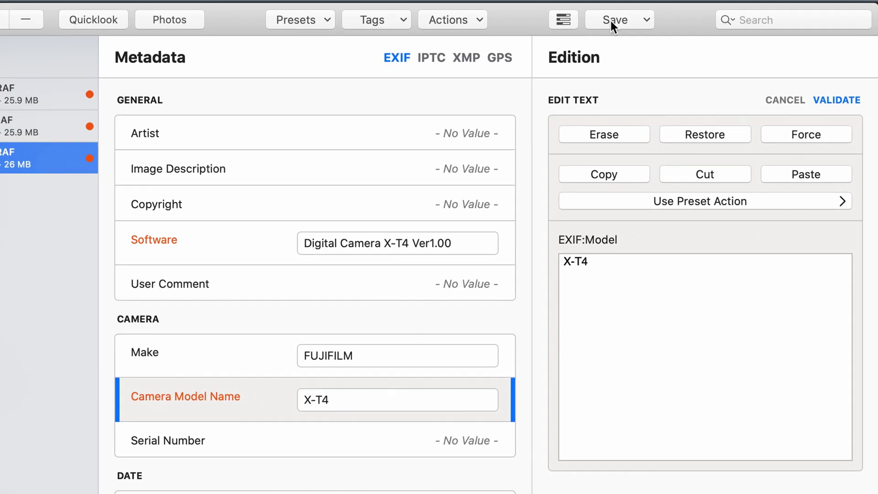
pyautogui.click(611, 20)
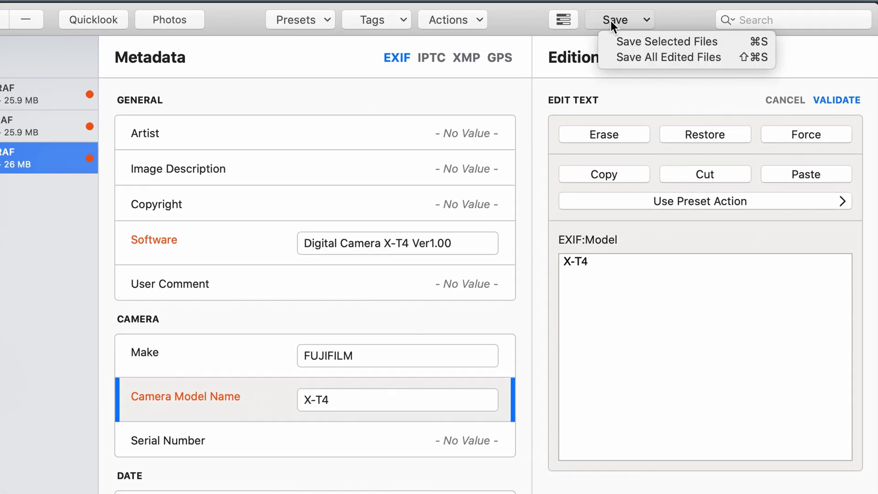
pyautogui.click(621, 57)
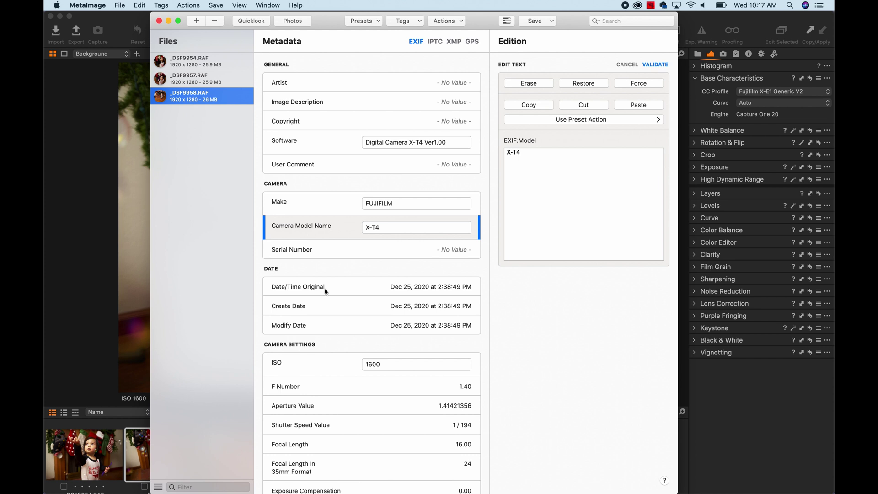
pyautogui.click(130, 358)
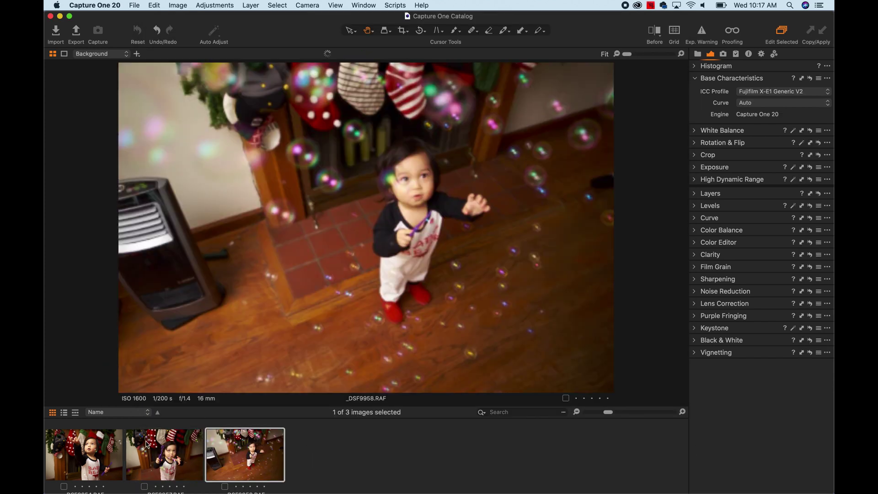
# Replace the old catalog images by importing the three edited RAF files, _DSF9954 through _DSF9958.
pyautogui.keyDown('shift'); pyautogui.click(103, 448); pyautogui.keyUp('shift')
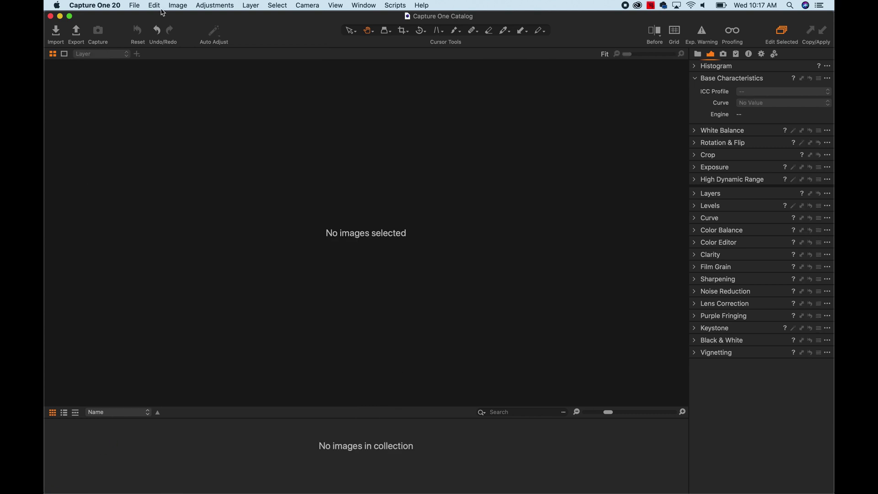
pyautogui.click(139, 5)
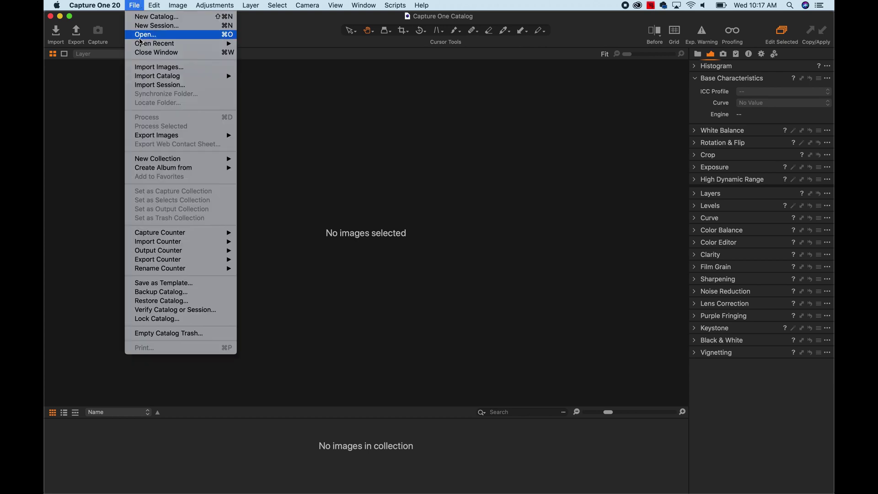
pyautogui.click(143, 67)
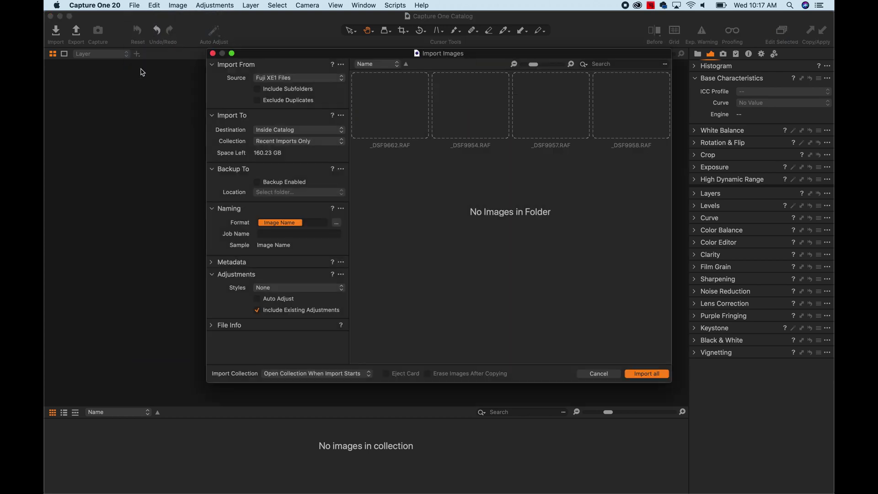
pyautogui.click(466, 201)
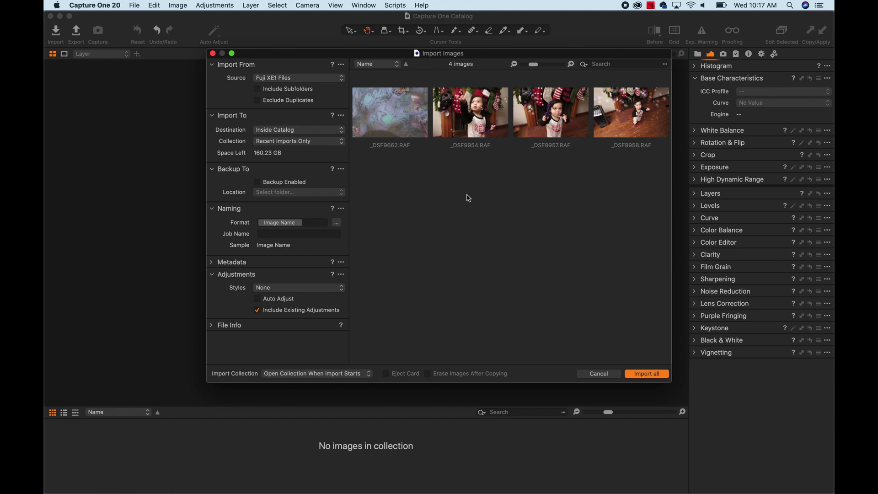
pyautogui.click(481, 106)
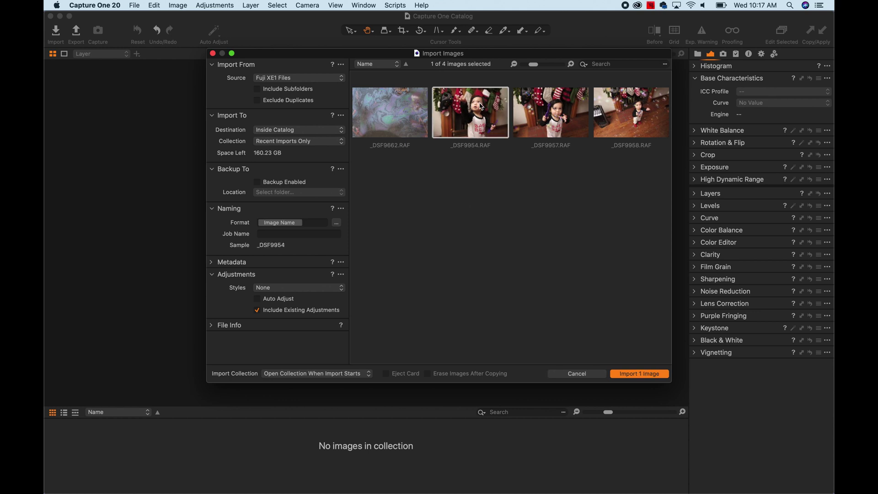
pyautogui.keyDown('shift'); pyautogui.click(633, 128); pyautogui.keyUp('shift')
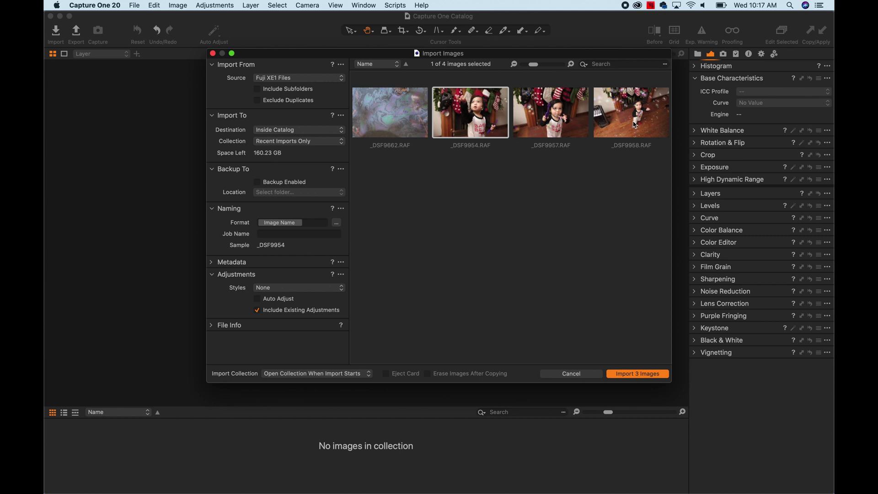
pyautogui.click(624, 374)
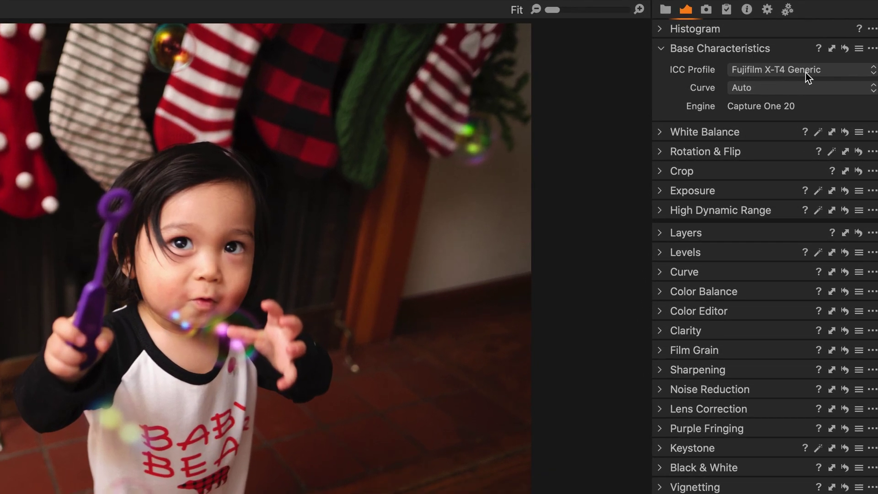
# Show the Base Characteristics Curve list for _DSF9957, including CLASSIC NEGATIVE and ETERNA BLEACH BYPASS.
pyautogui.click(742, 89)
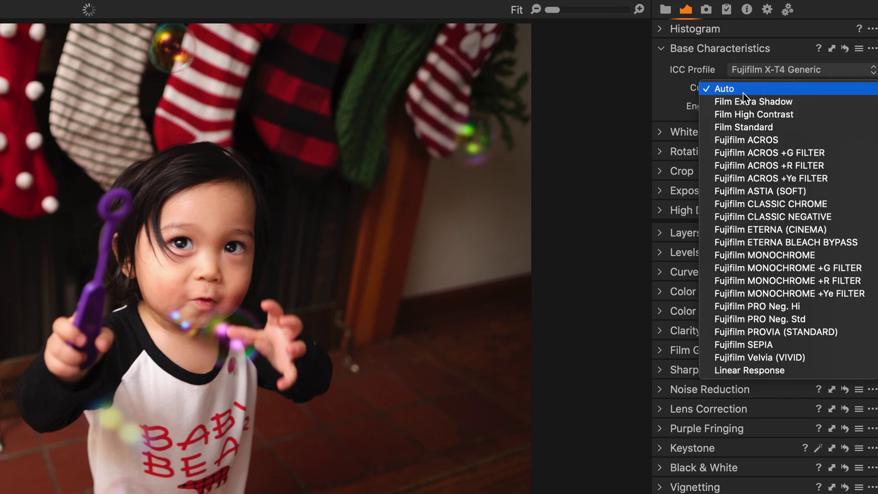